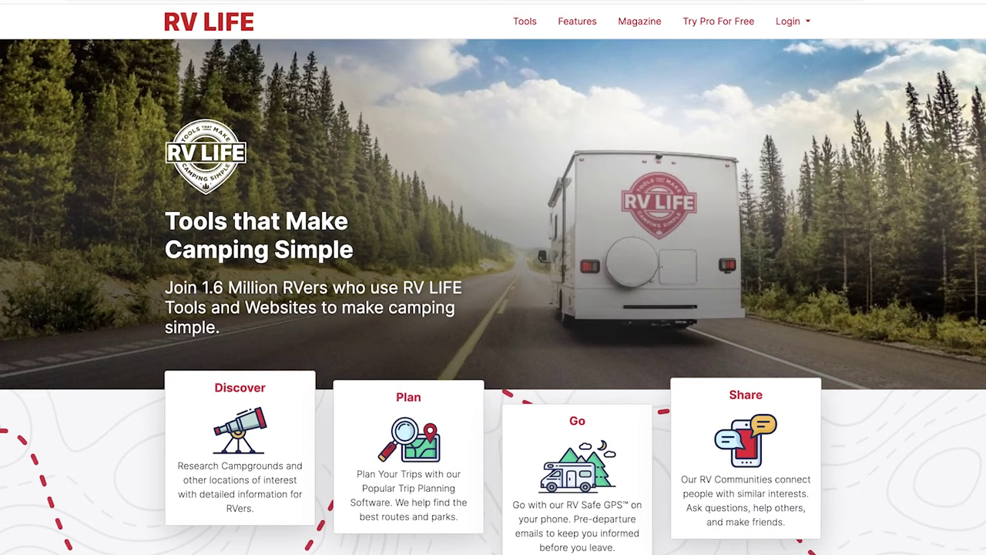
Step: Look through the RV LIFE homepage, from the Discover, Plan, Go and Share cards to the tools and communities descriptions
scroll(493, 278, "down", 2)
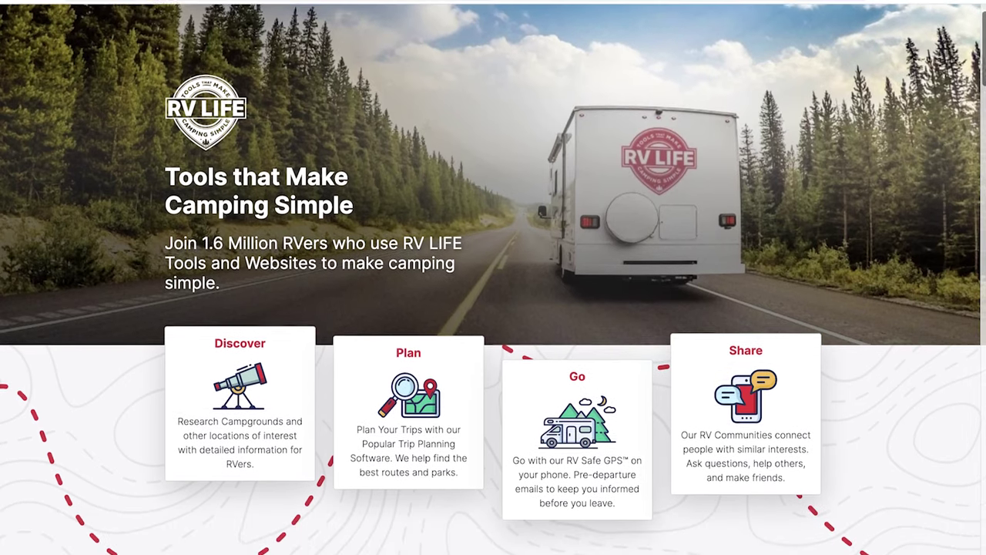
scroll(493, 278, "down", 3)
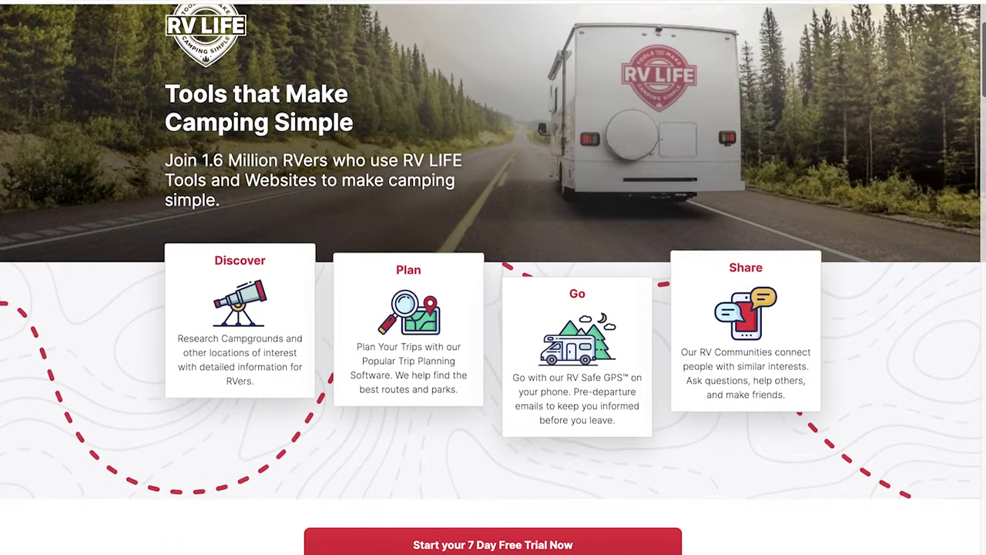
scroll(493, 277, "down", 1)
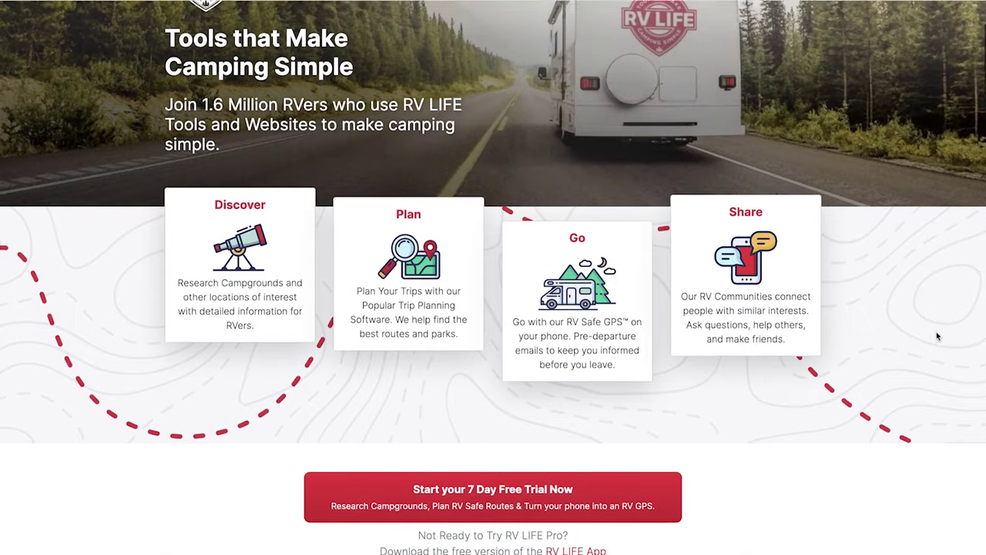
scroll(936, 336, "down", 1)
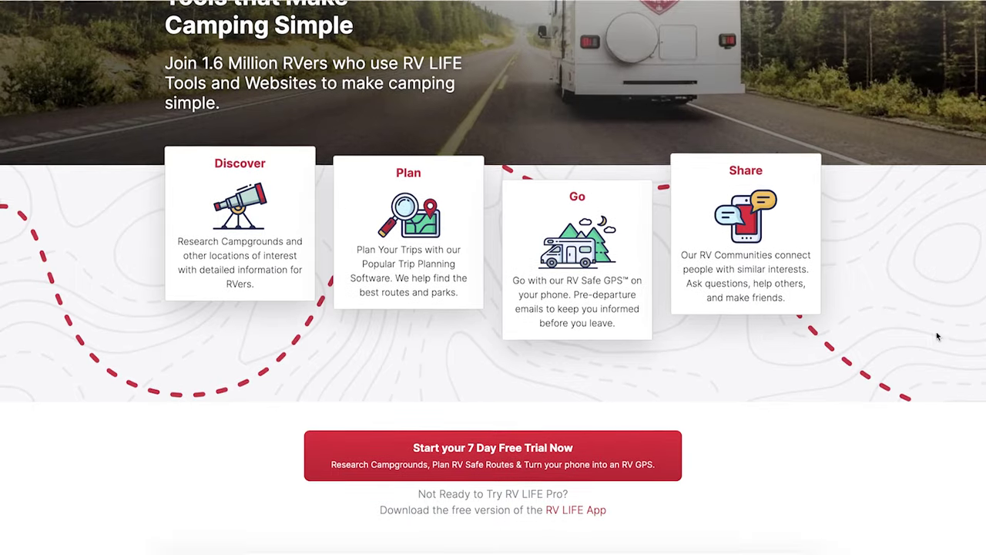
scroll(937, 336, "down", 2)
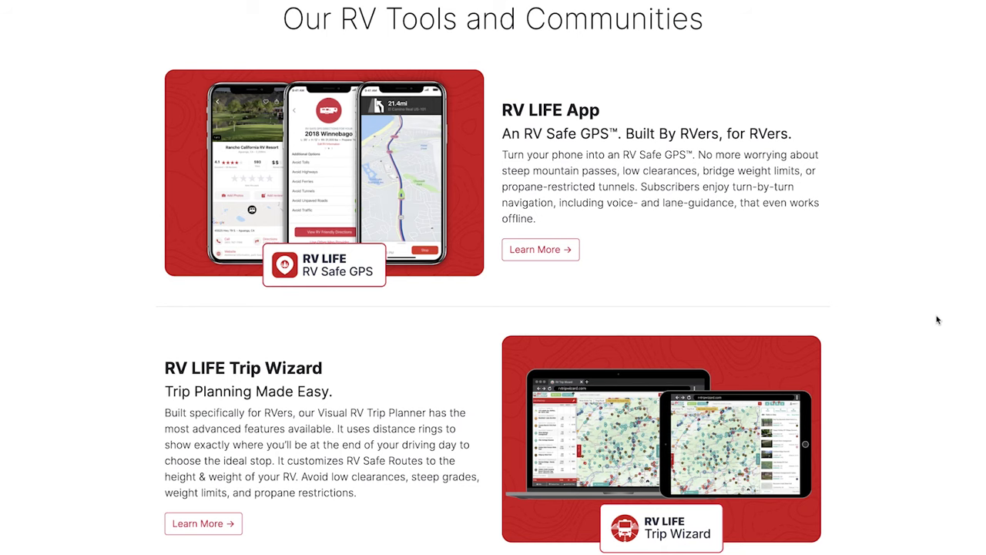
scroll(936, 319, "down", 7)
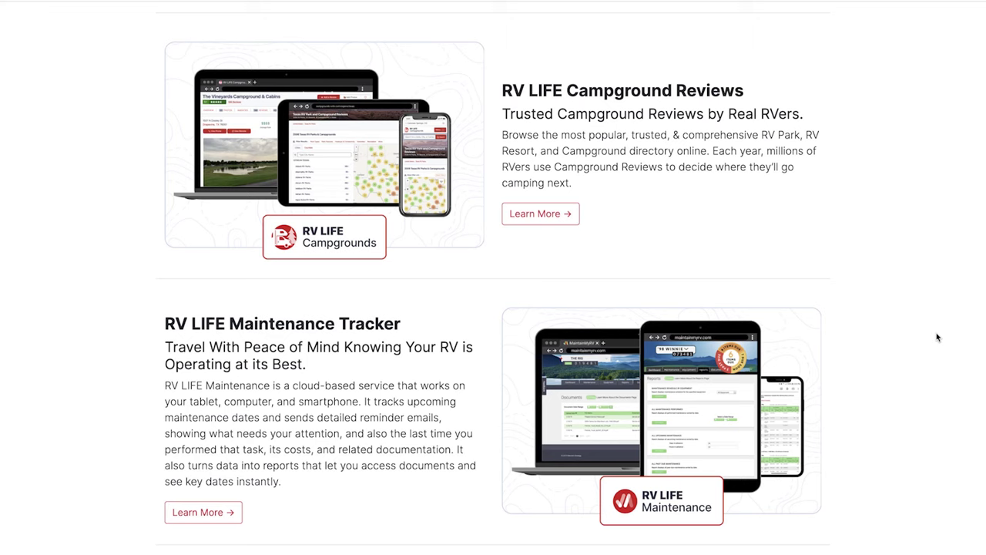
scroll(936, 337, "down", 7)
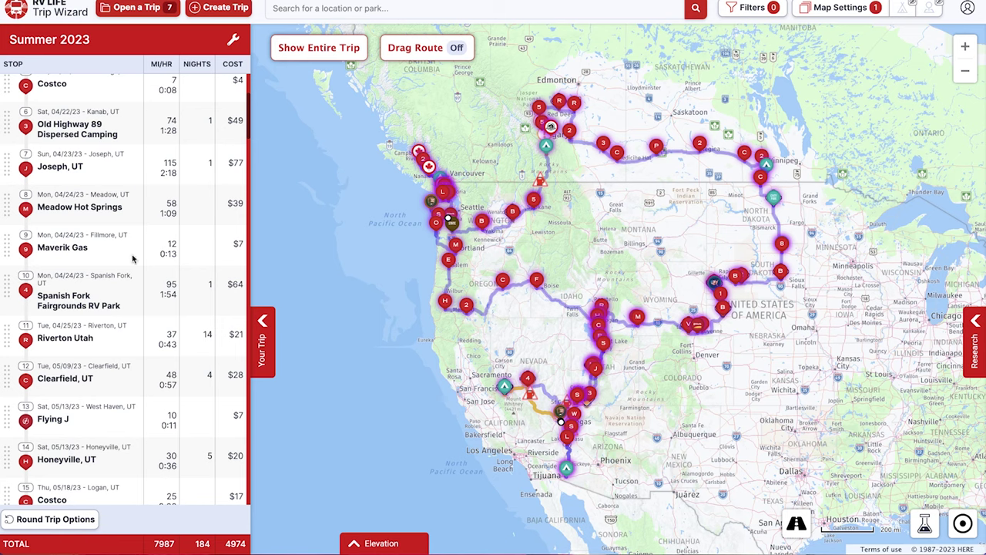
Step: Review the stops, mileage, nights and costs listed for the Summer 2023 trip
scroll(150, 229, "down", 2)
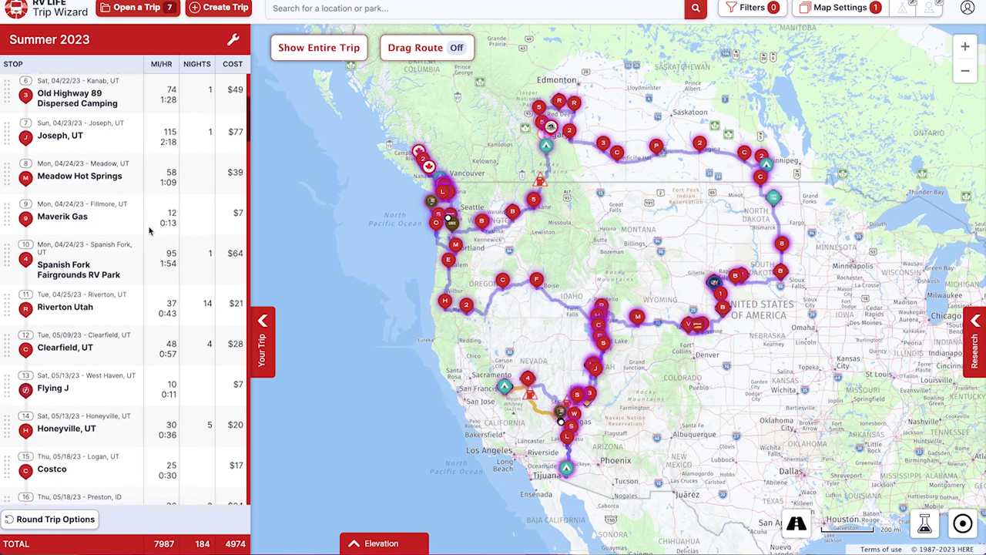
scroll(150, 230, "down", 6)
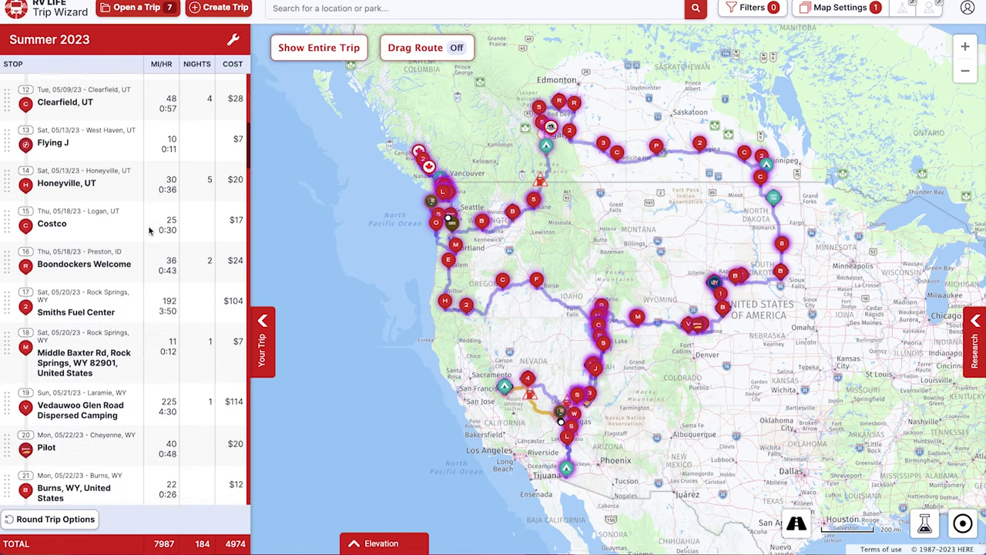
scroll(149, 229, "up", 4)
scroll(150, 230, "up", 8)
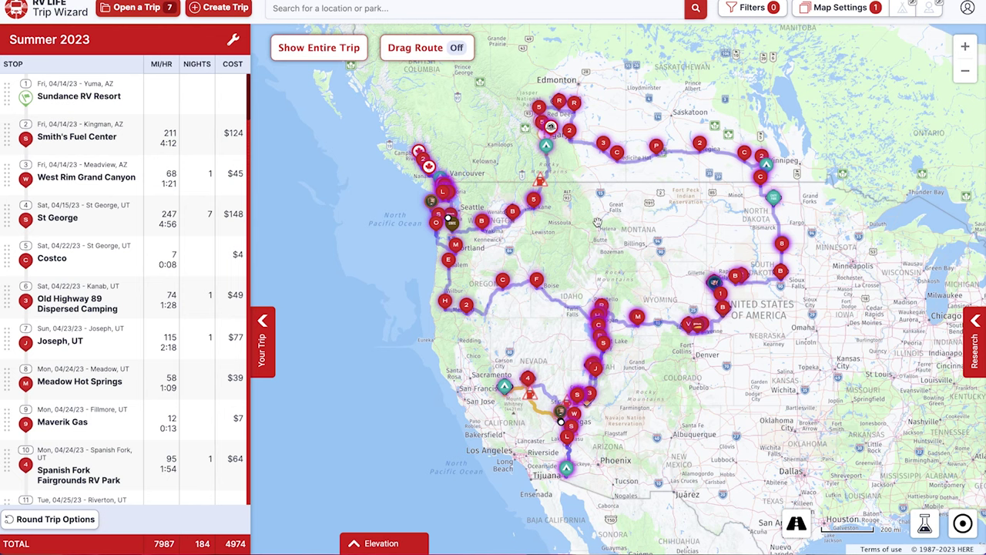
scroll(604, 222, "down", 2)
scroll(617, 224, "up", 2)
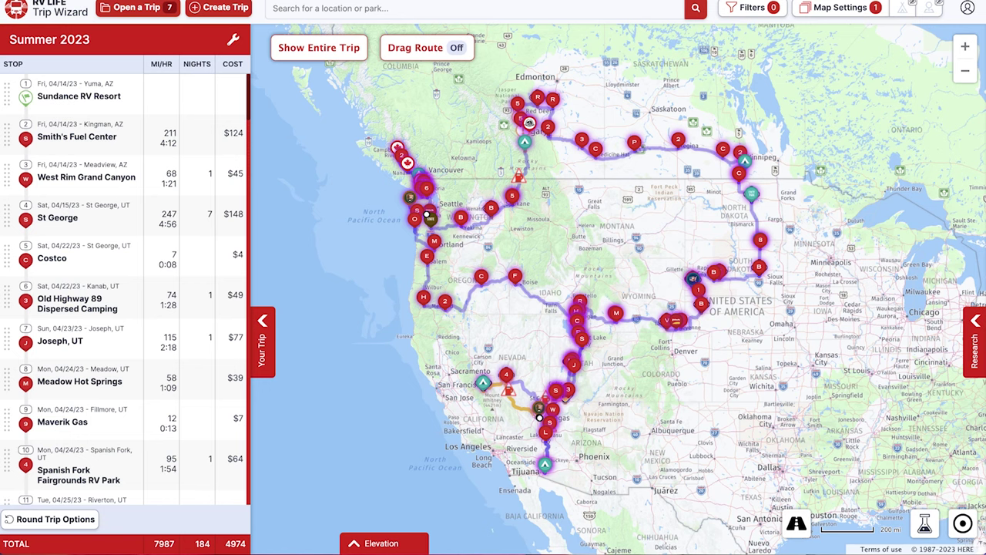
Step: Shrink the browser window until the Summer 2023 trip planner switches to its narrow, tablet-style layout
left_click_drag(985, 0, 747, 37)
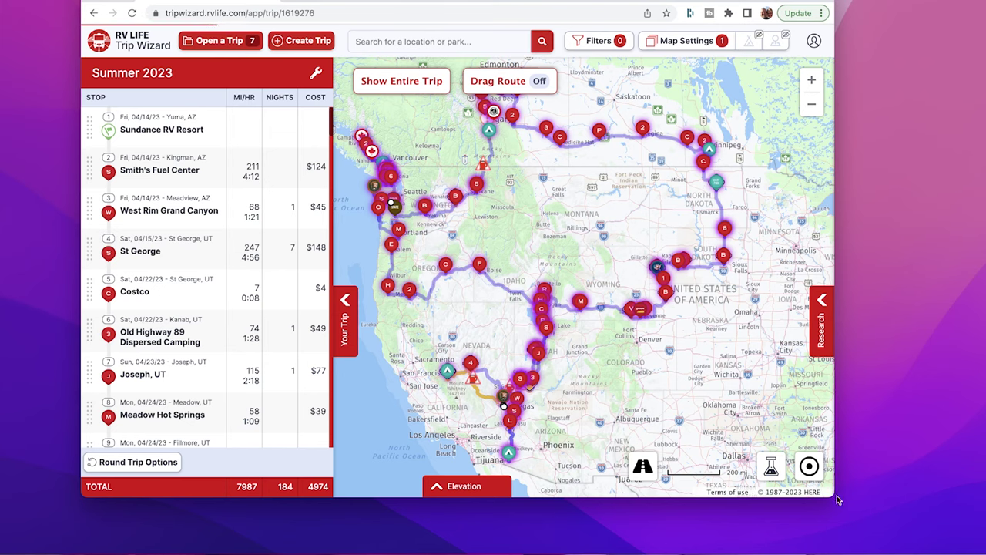
left_click_drag(836, 500, 561, 506)
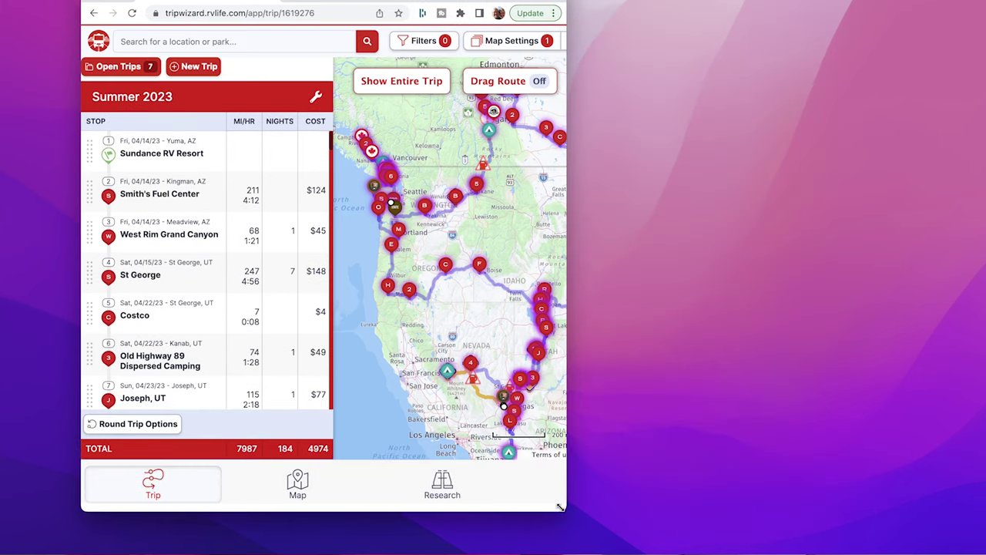
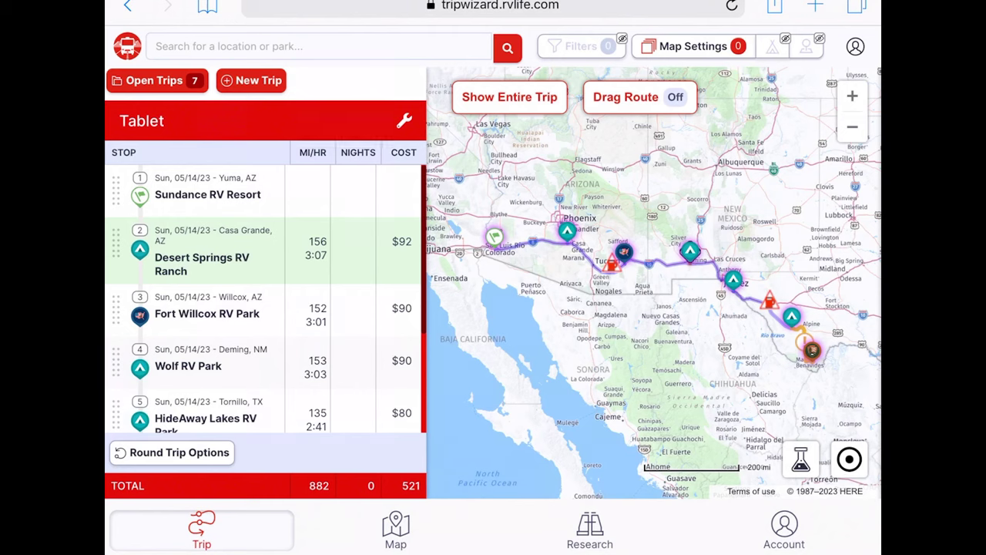
Step: Turn on the Elevation overlay in the map display settings of the Tablet trip
left_click(692, 46)
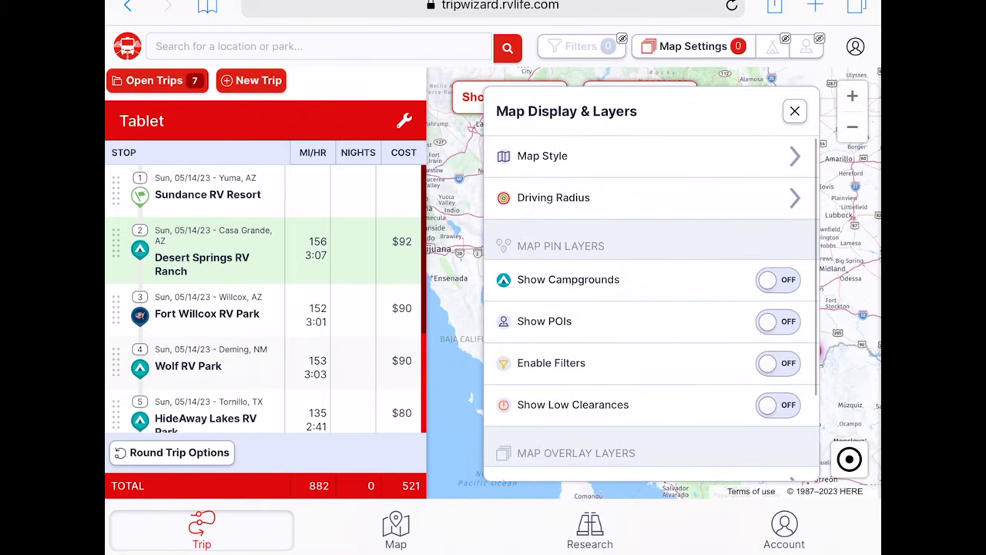
scroll(651, 308, "down", 3)
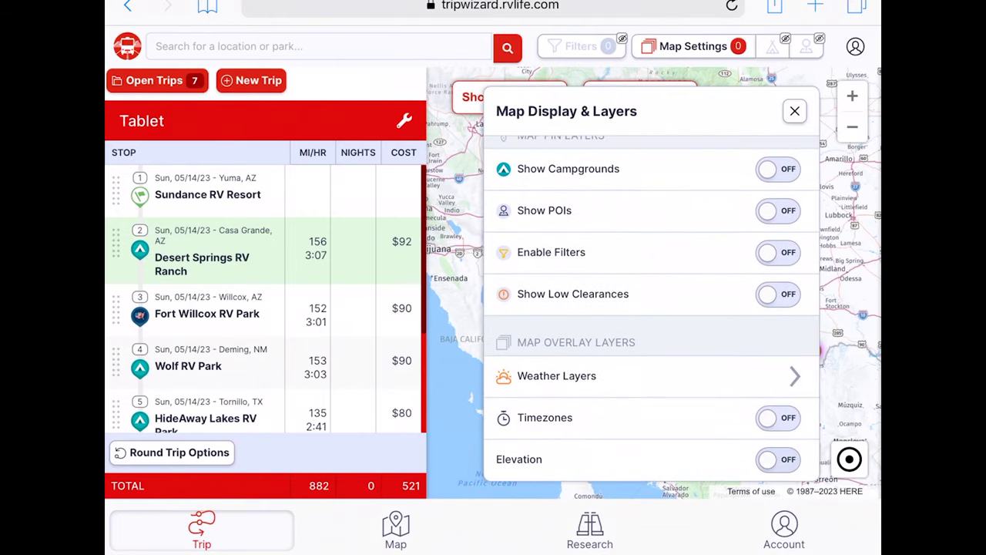
left_click(777, 459)
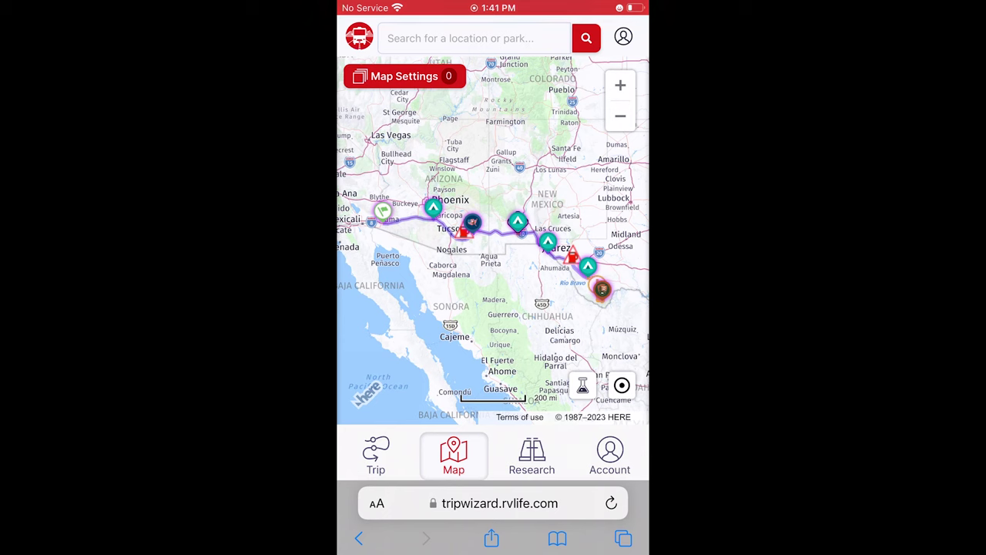
Step: Turn on the Elevation overlay in the phone version's map settings and examine the elevation profile along the route
left_click(405, 77)
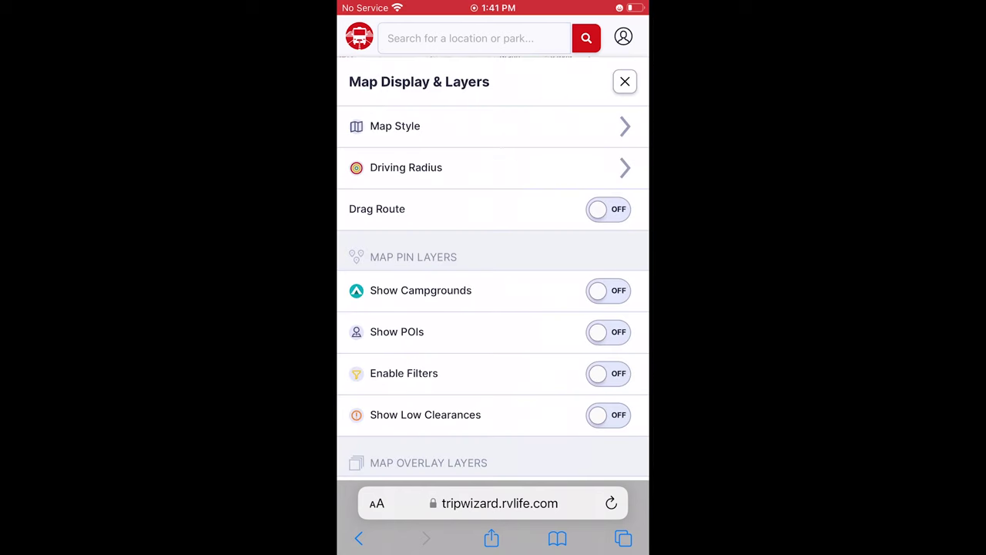
scroll(493, 308, "down", 3)
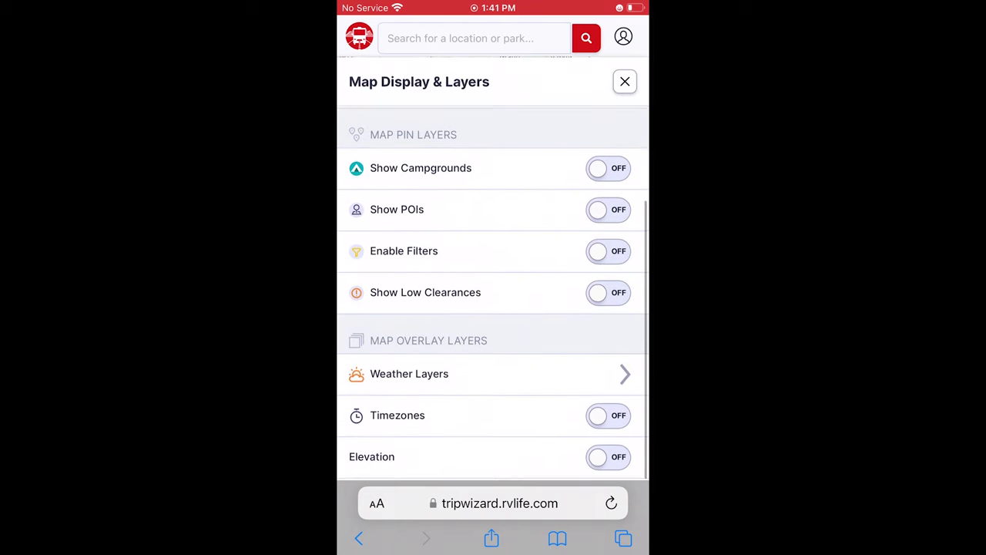
left_click(608, 459)
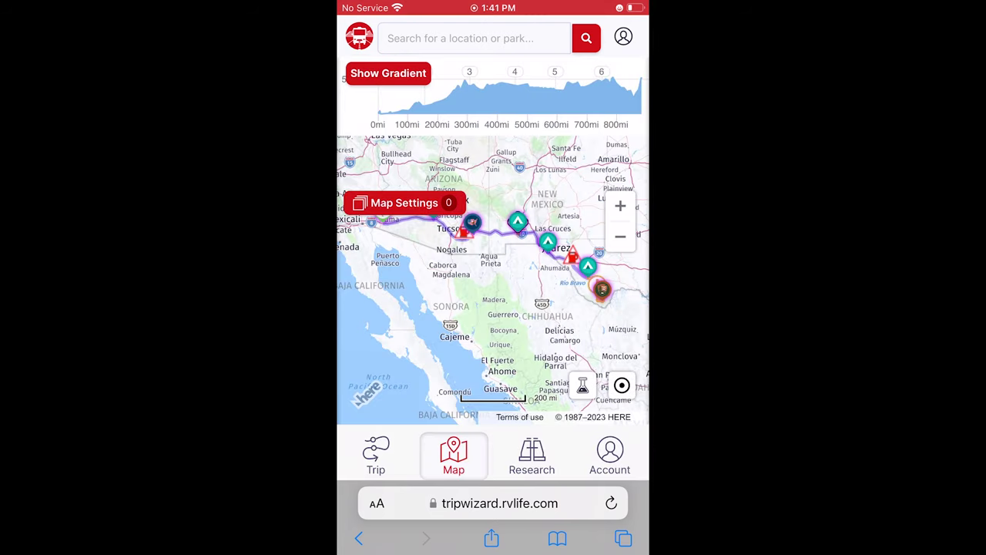
mouse_move(409, 100)
left_mouse_down()
mouse_move(464, 81)
mouse_move(605, 81)
mouse_move(518, 85)
left_mouse_up()
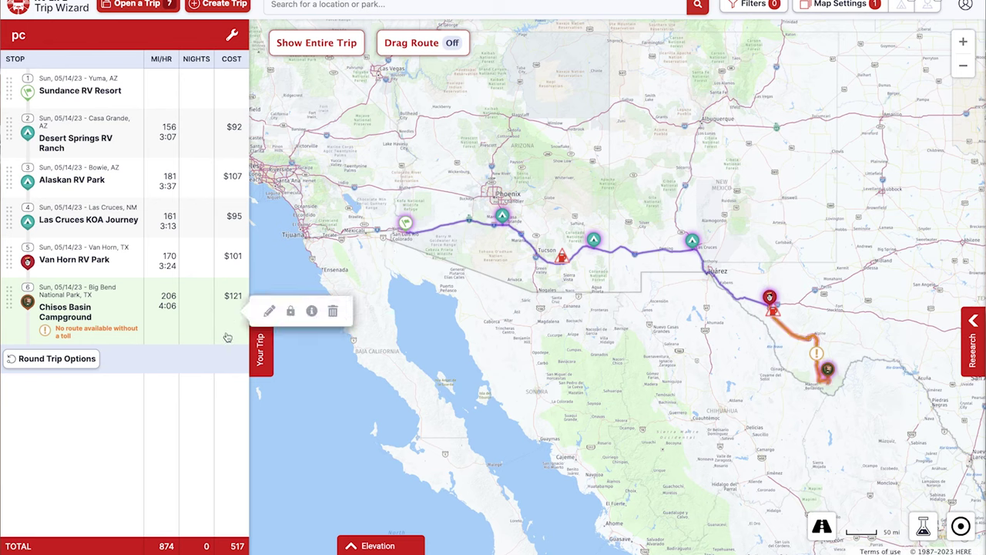
Step: Set the stay at the Desert Springs RV Ranch stop to 1 night and save it
mouse_move(136, 131)
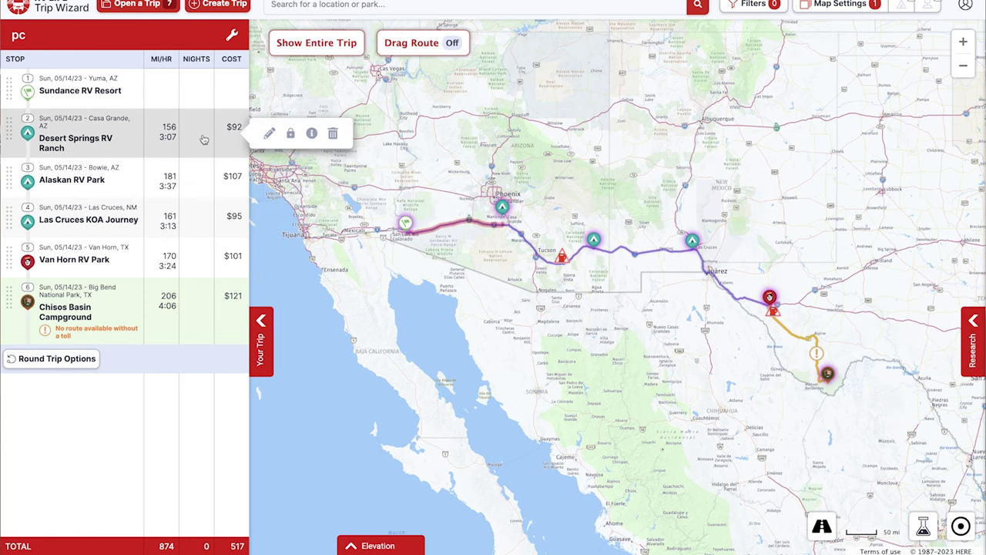
left_click(270, 134)
left_click(603, 84)
key("BackSpace")
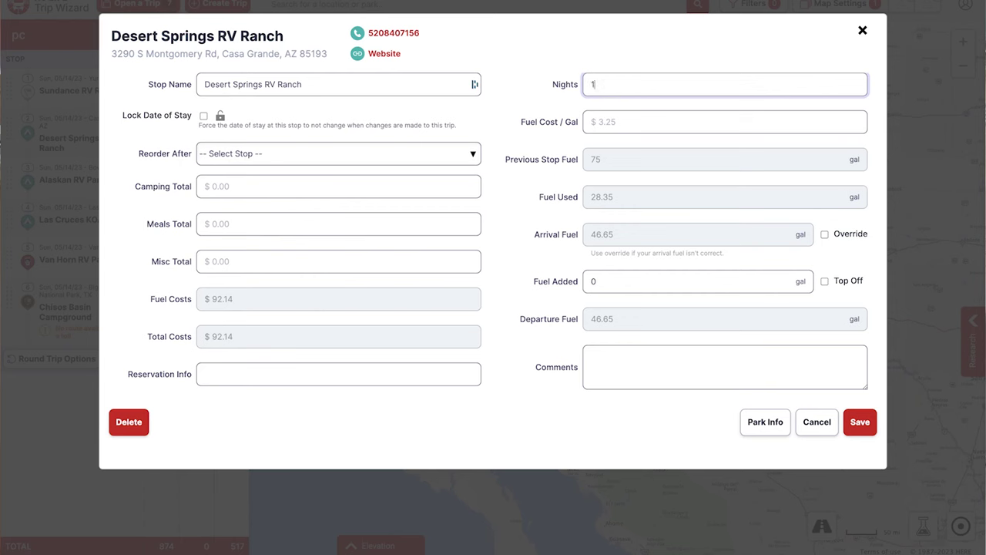
left_click(866, 428)
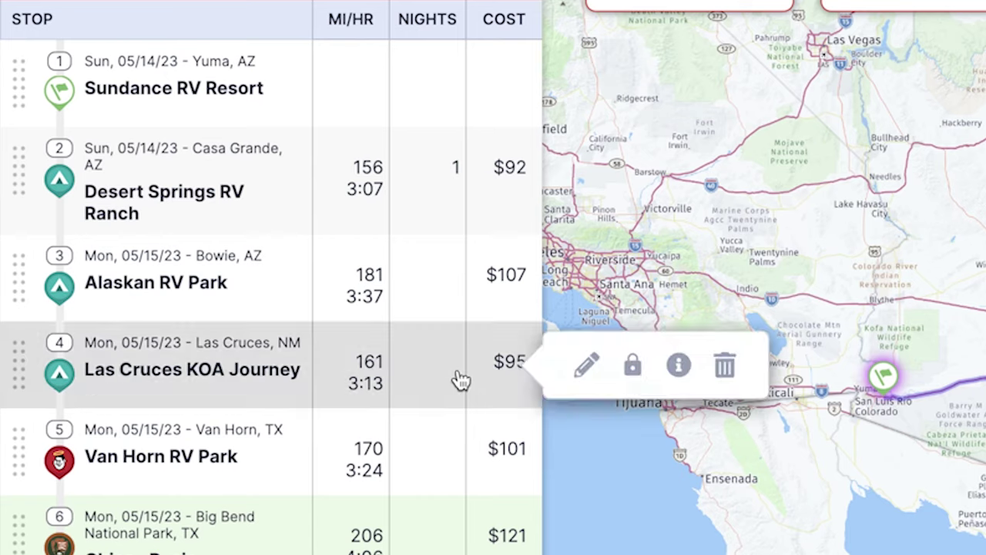
Step: Set the stay at the Alaskan RV Park stop to 2 nights and save it
mouse_move(93, 90)
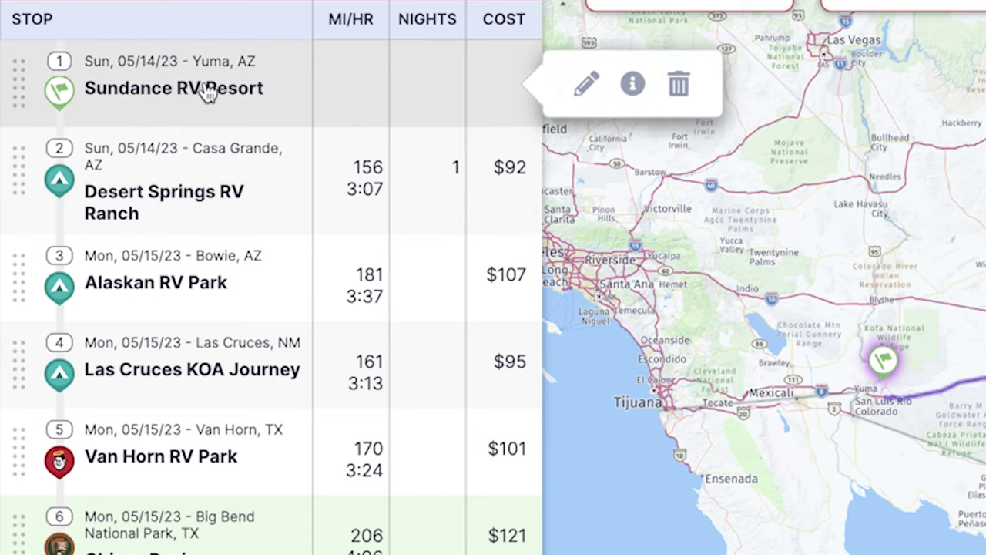
mouse_move(216, 176)
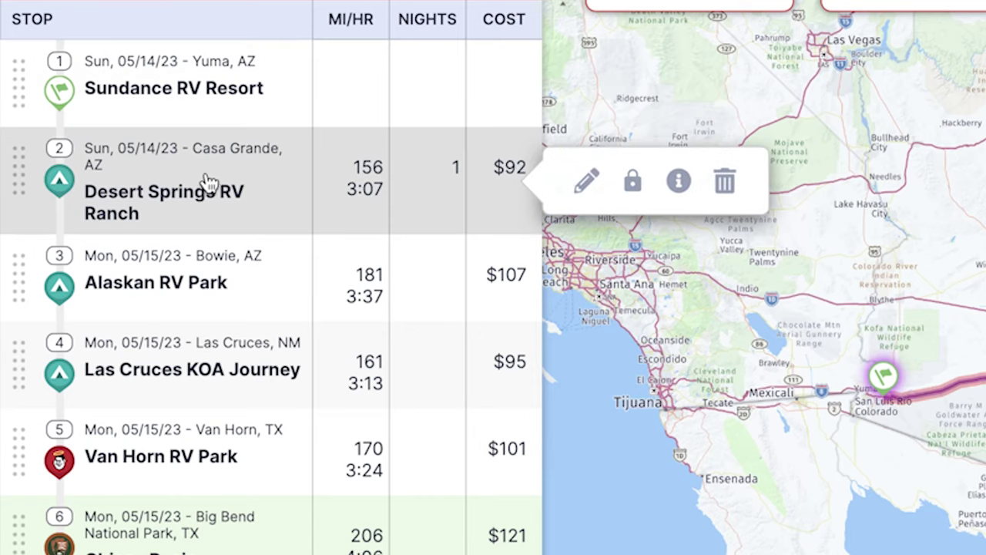
mouse_move(198, 282)
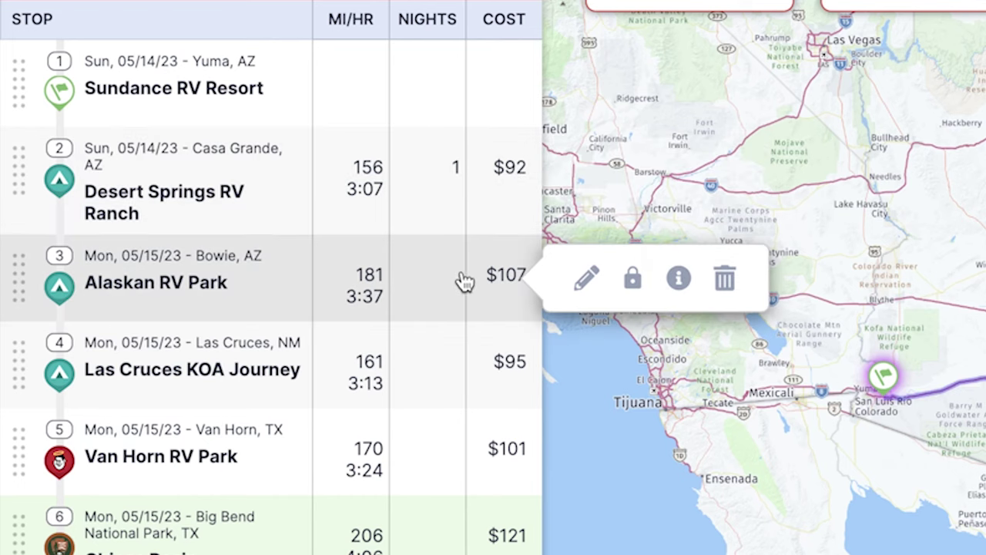
left_click(587, 282)
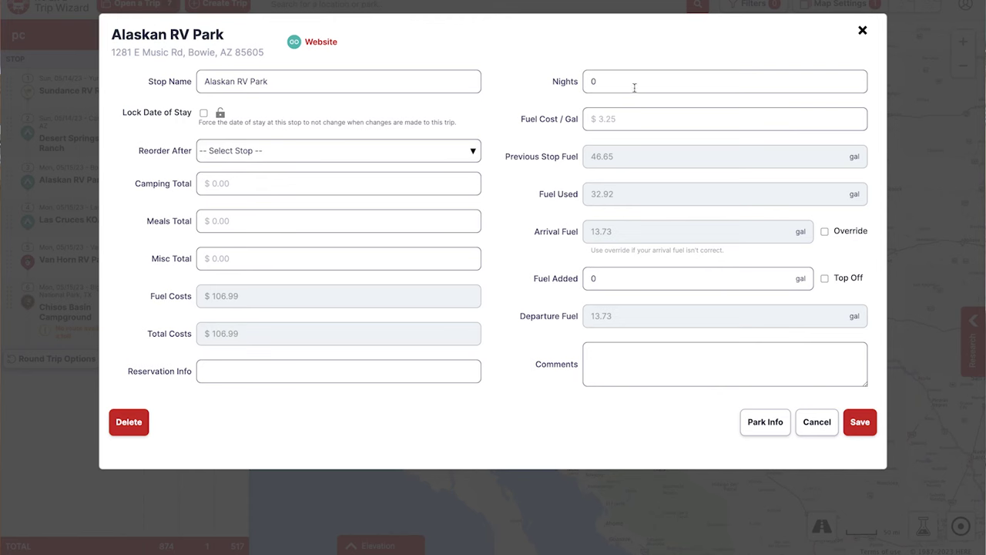
key("BackSpace")
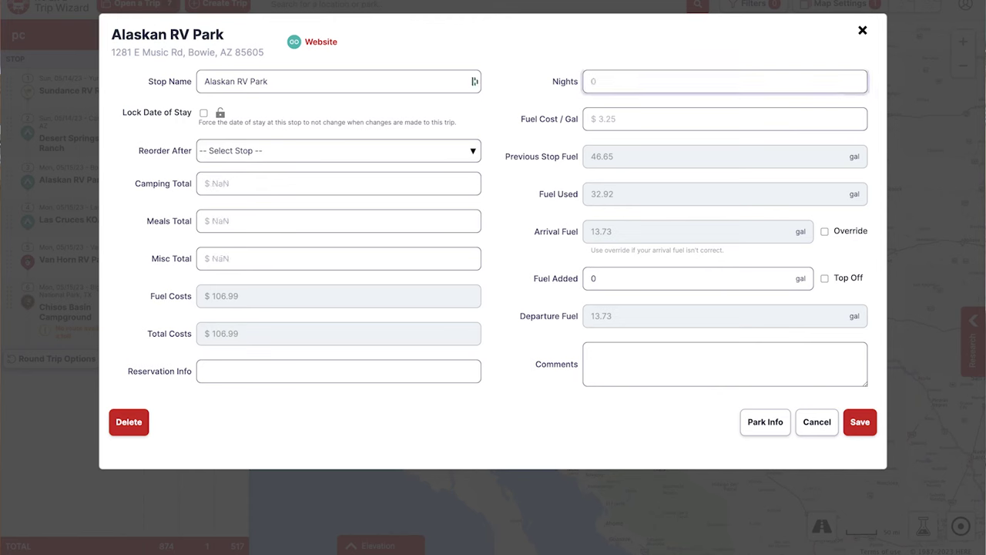
left_click(860, 421)
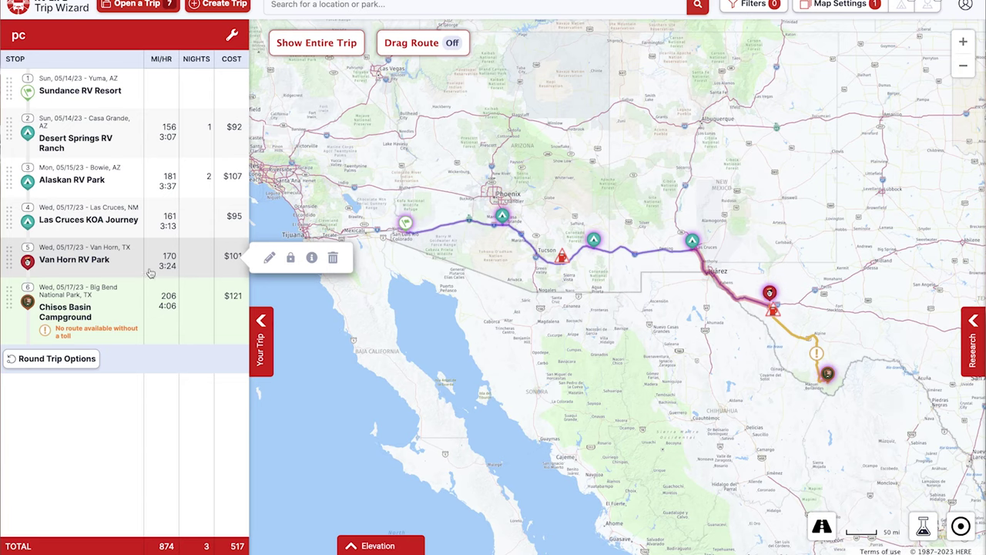
Step: Open the Las Cruces KOA Journey stop's details for editing
mouse_move(203, 228)
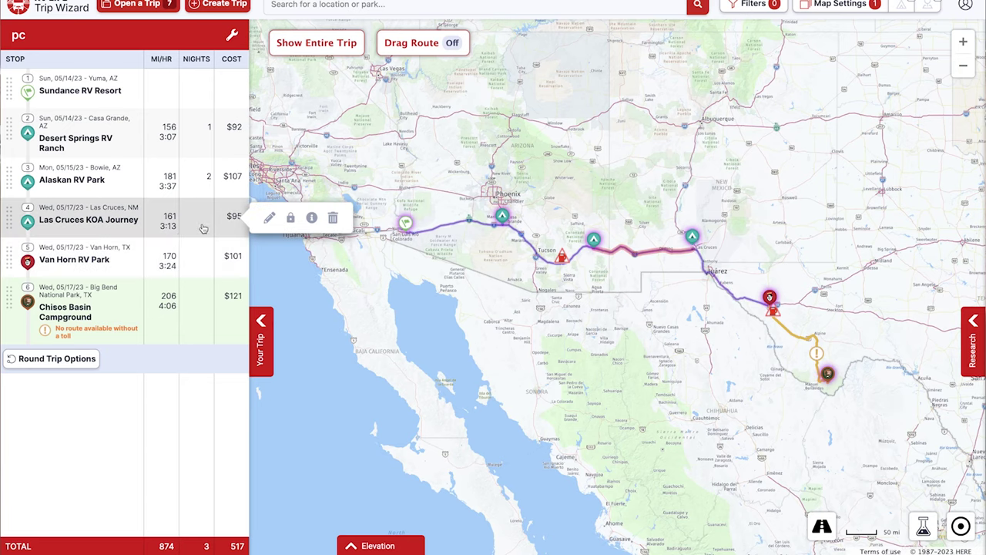
left_click(269, 218)
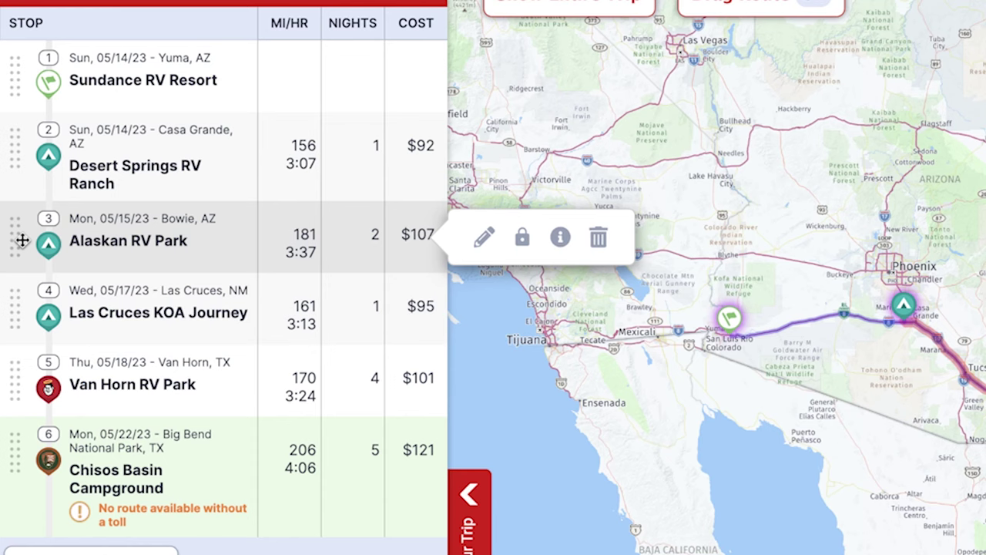
Step: Reorder the trip so that Alaskan RV Park comes before Desert Springs RV Ranch, and check both stops
left_click_drag(21, 242, 20, 156)
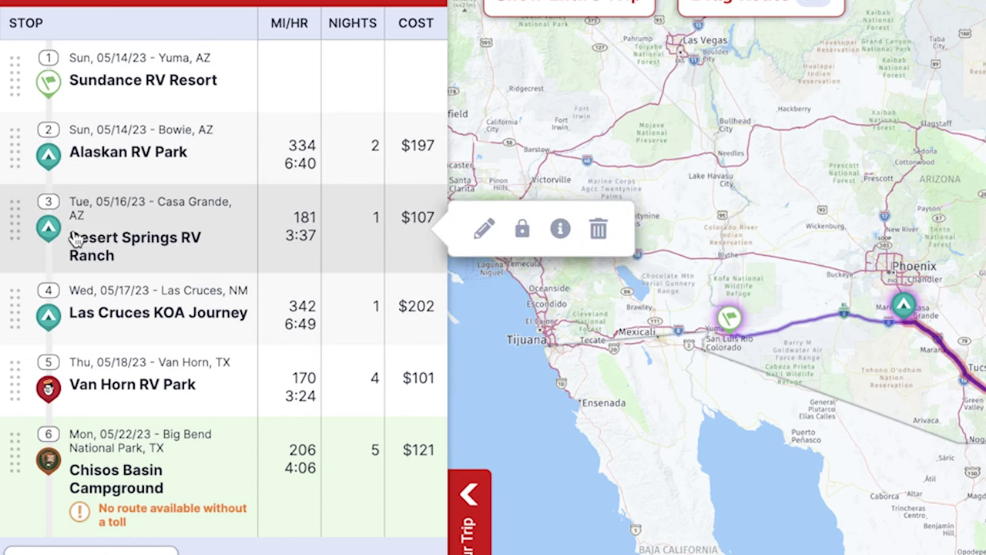
mouse_move(132, 149)
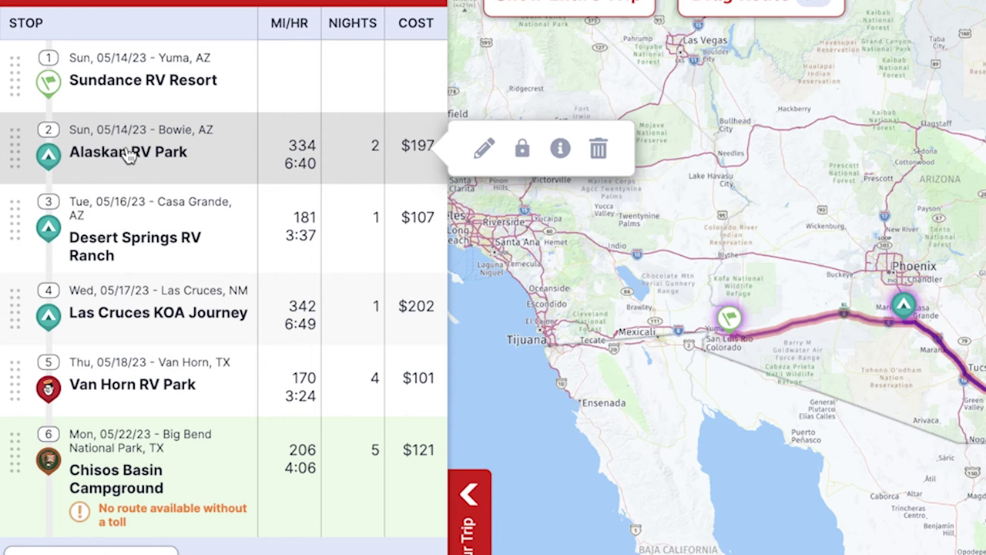
mouse_move(133, 220)
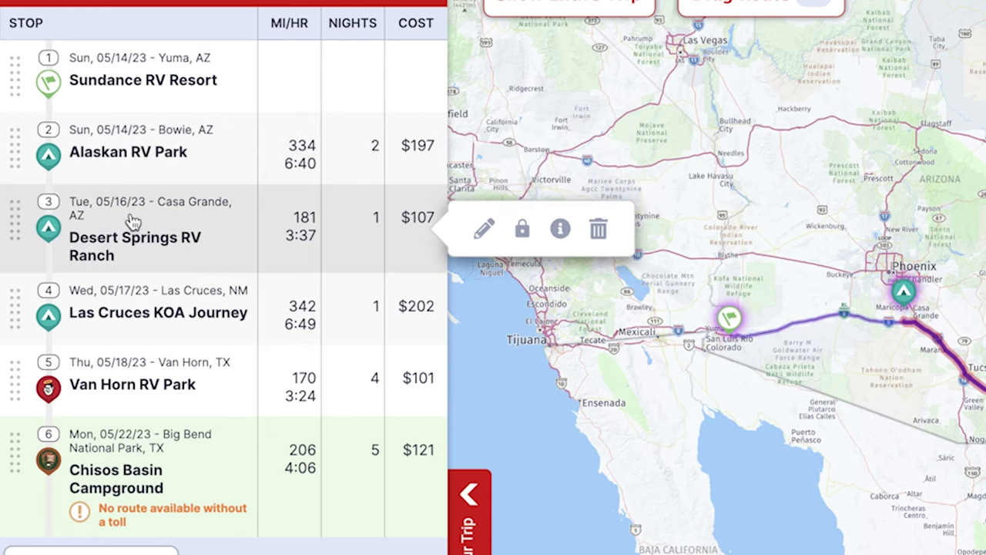
Step: Reorder the trip so that Alaskan RV Park comes after Desert Springs RV Ranch
mouse_move(28, 156)
left_click_drag(20, 155, 30, 229)
mouse_move(145, 315)
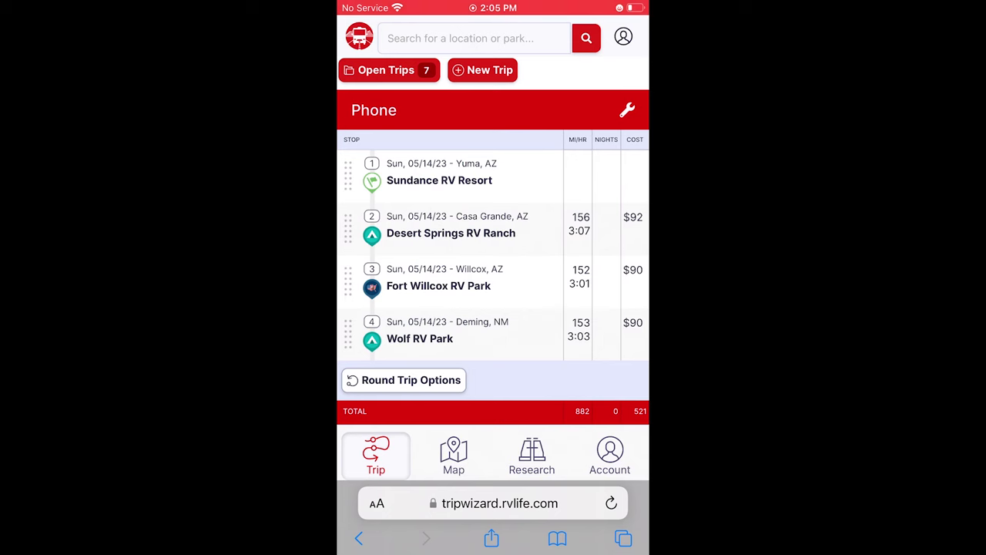
Step: Select Desert Springs RV Ranch in the phone trip, and lock the Alaskan RV Park stop in the computer trip
left_click(451, 228)
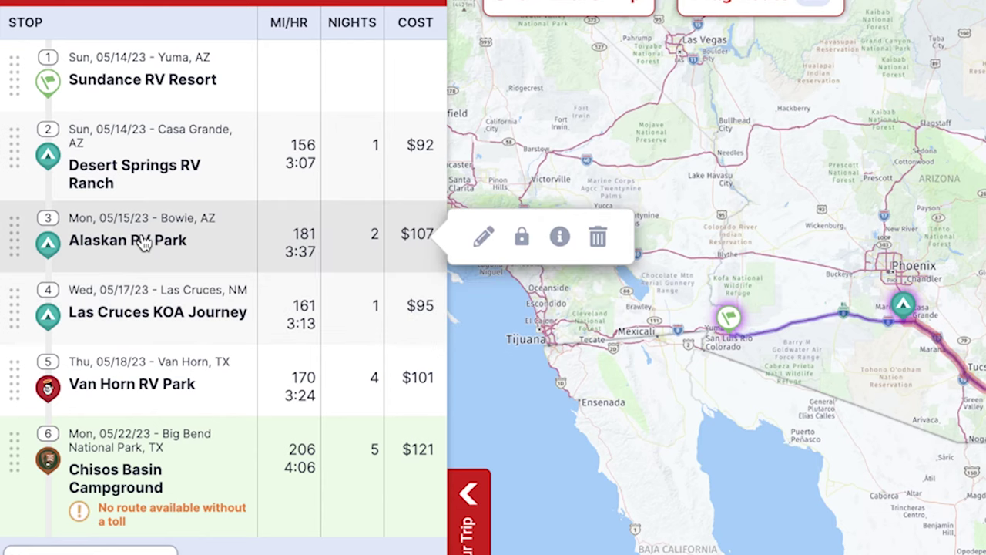
left_click(523, 240)
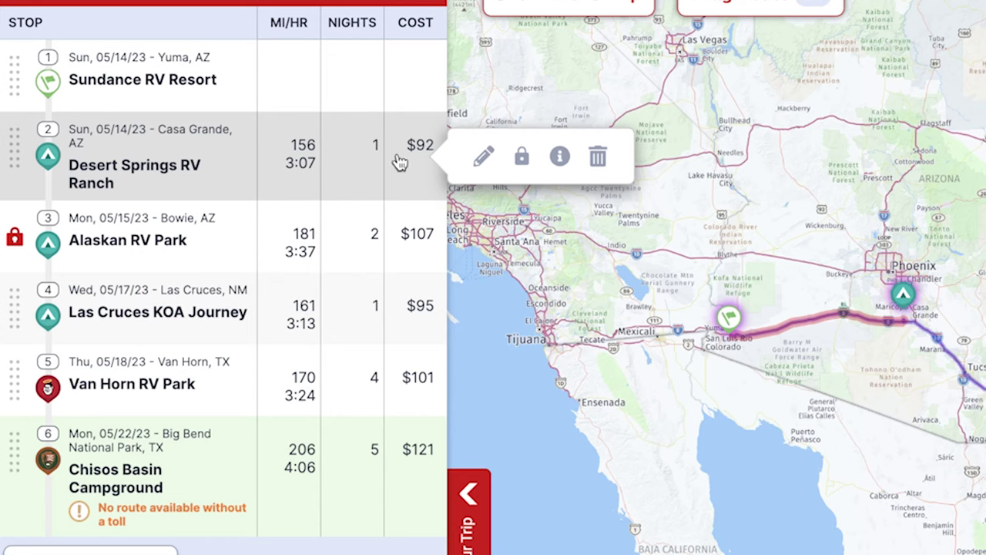
Step: Try to save a 2-night stay at the Desert Springs RV Ranch stop, and close its details
left_click(479, 155)
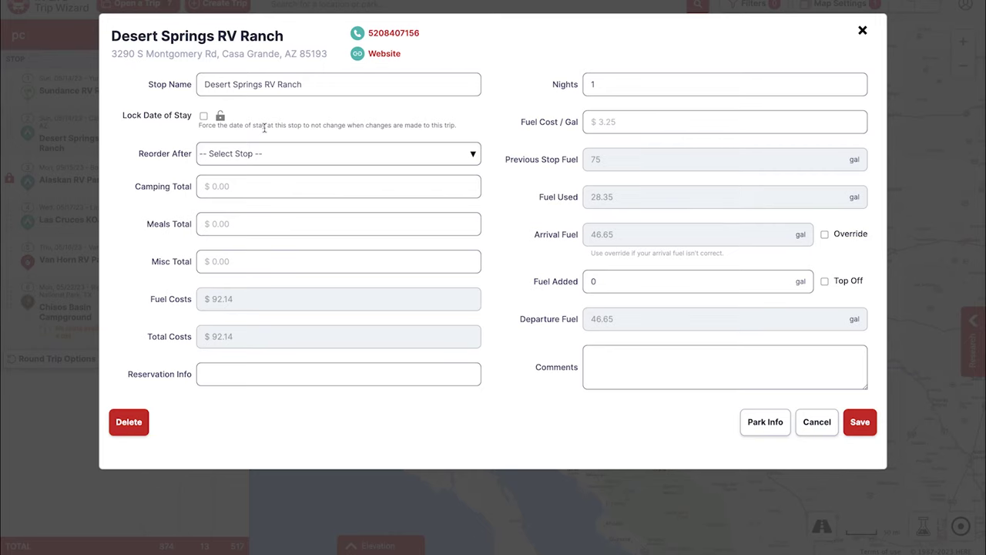
left_click(620, 87)
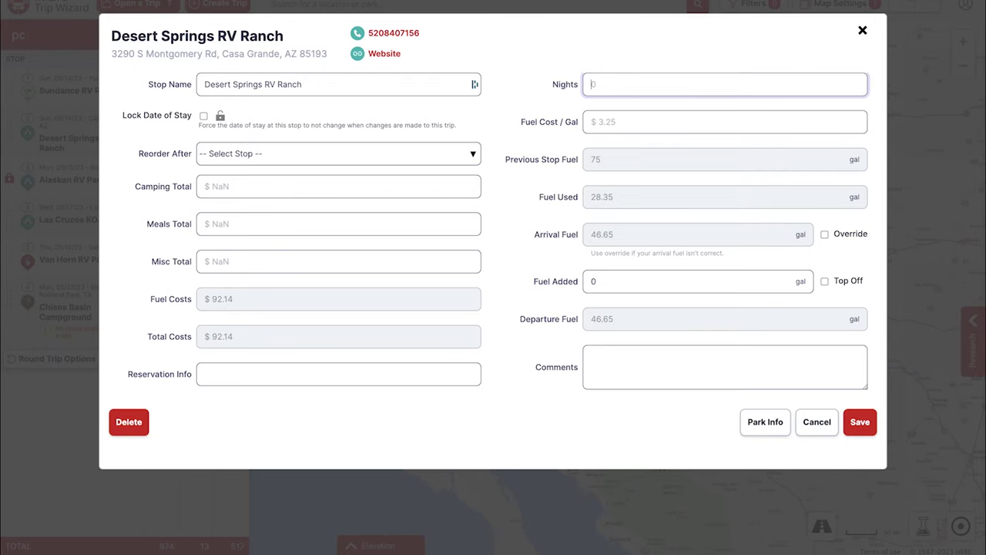
left_click(861, 423)
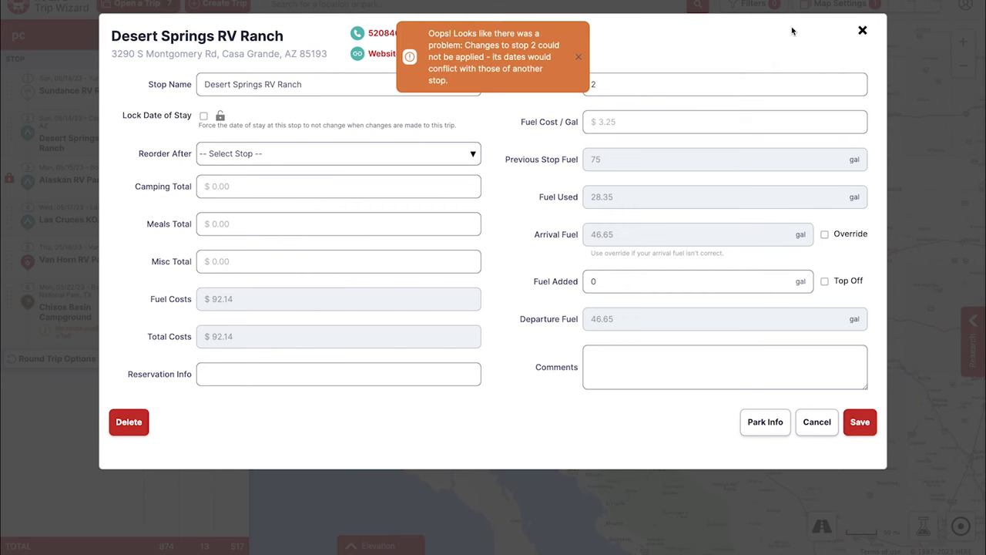
left_click(863, 31)
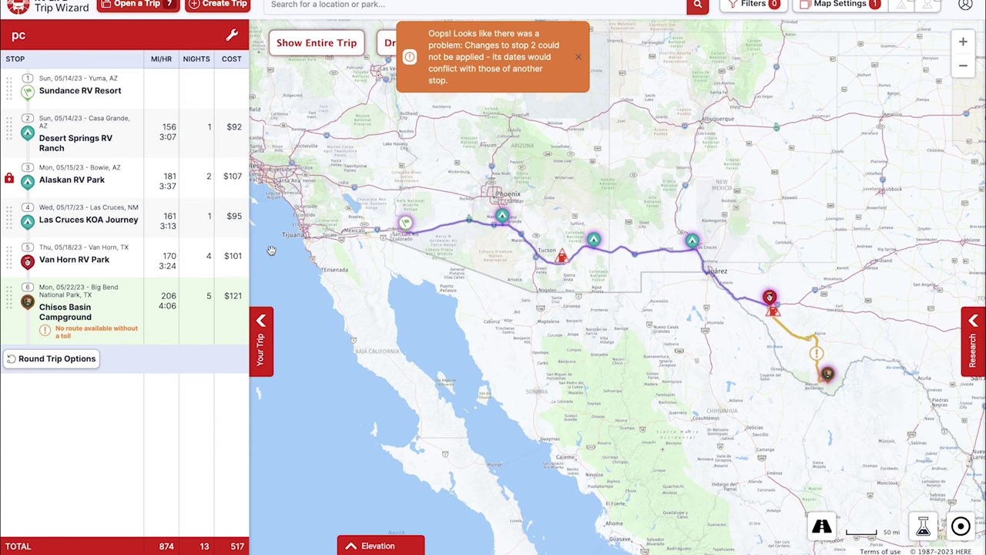
Step: Try to move Las Cruces KOA Journey ahead of the locked Alaskan RV Park stop
mouse_move(204, 168)
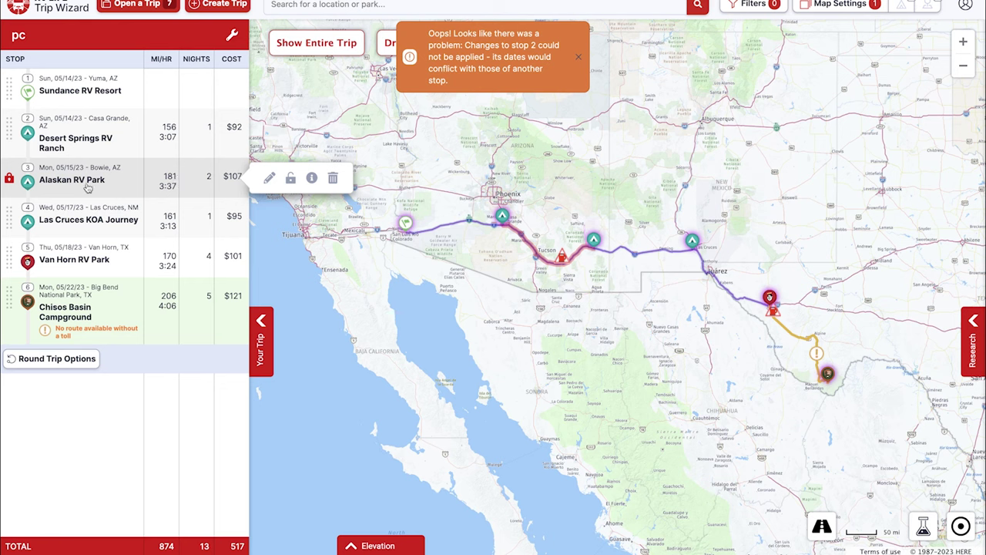
left_click_drag(9, 217, 13, 176)
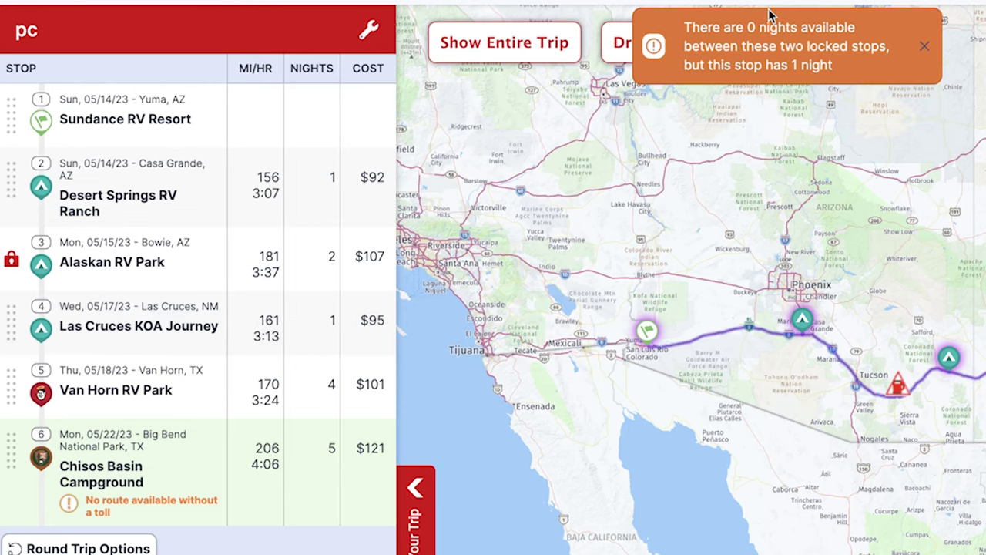